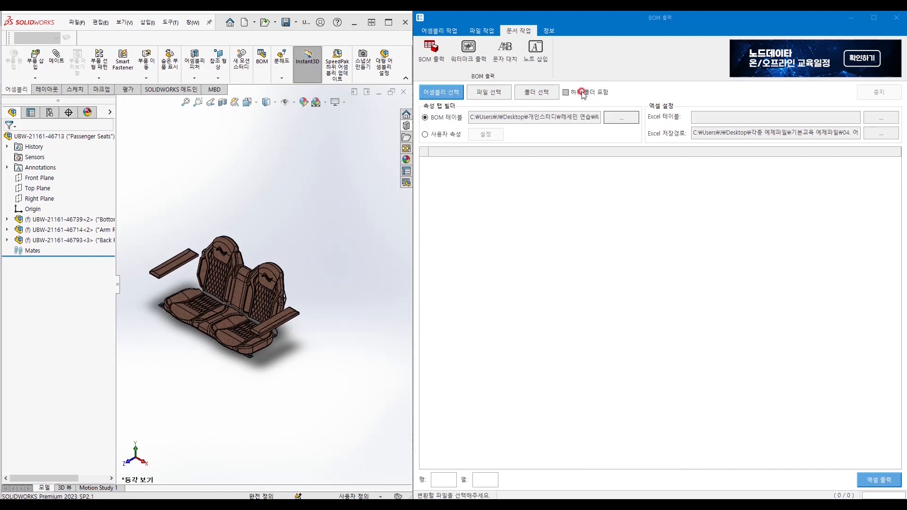
Step: Load the assembly currently open in SOLIDWORKS into the BOM export list
click(441, 92)
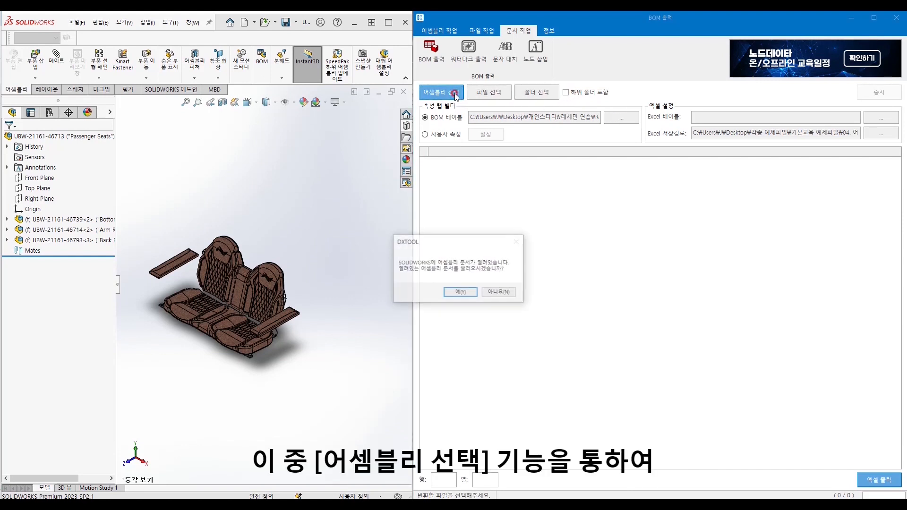
click(465, 293)
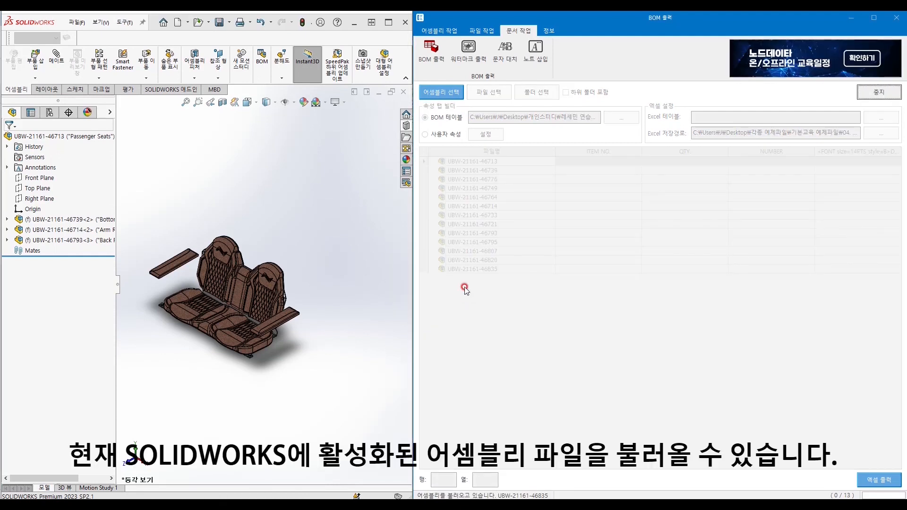
click(465, 290)
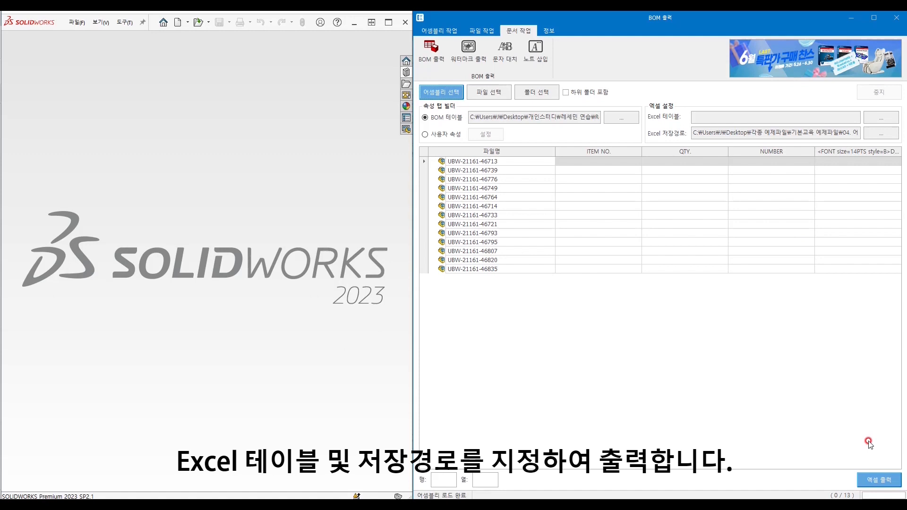
click(874, 478)
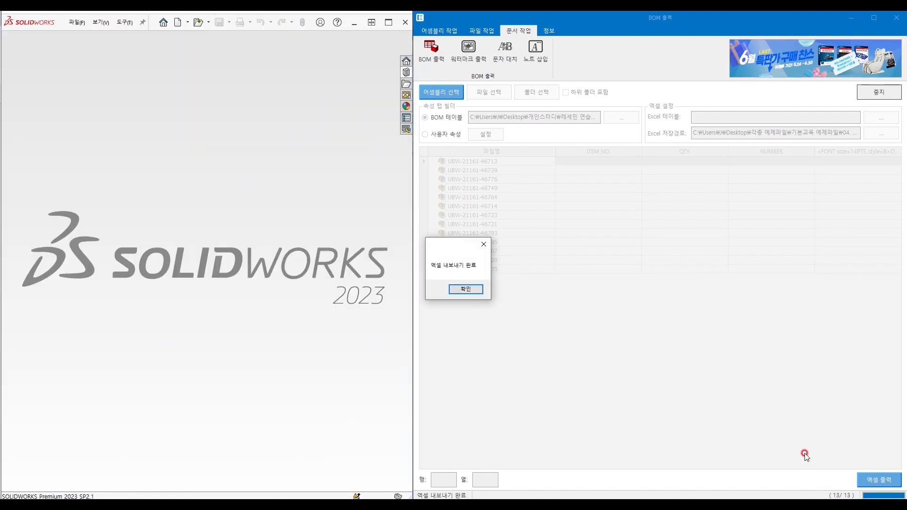
click(466, 289)
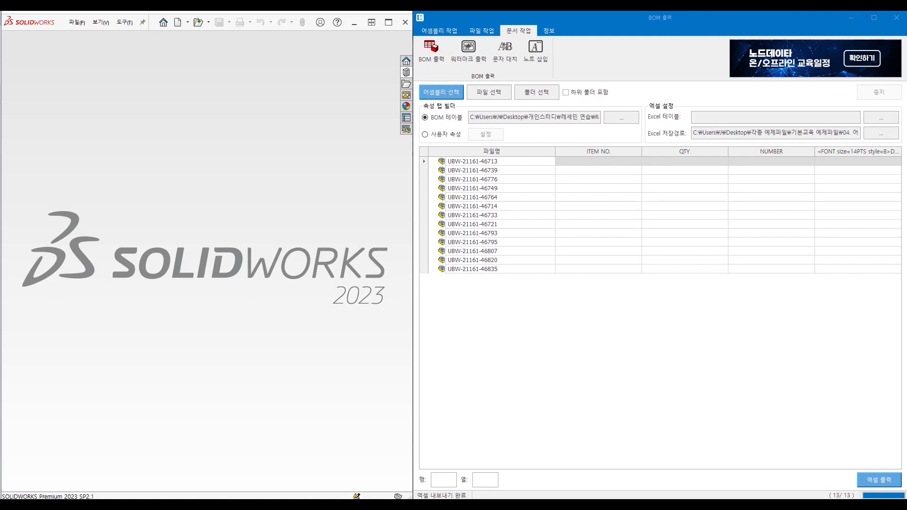
click(432, 463)
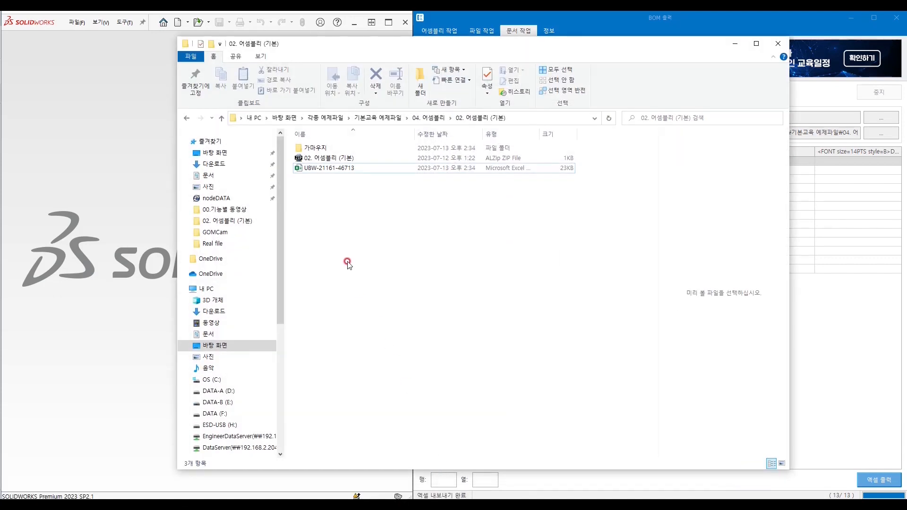
click(345, 168)
double_click(346, 168)
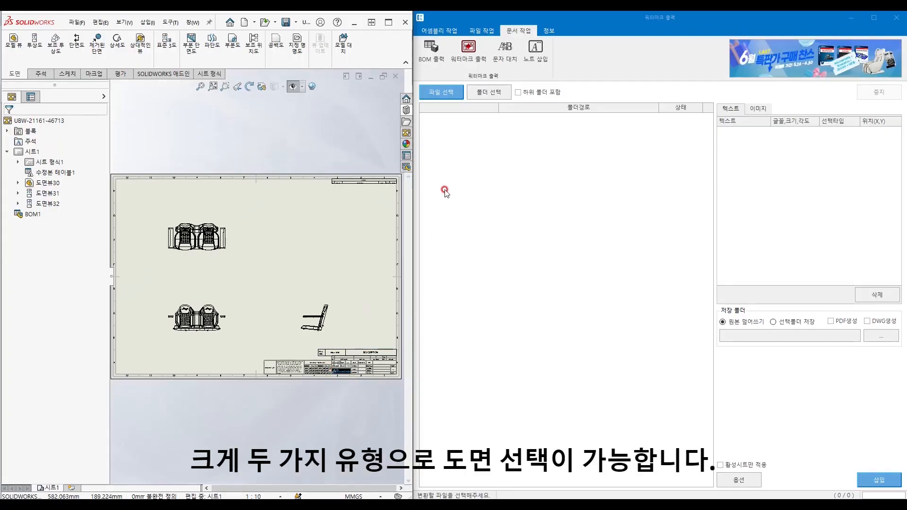
click(441, 93)
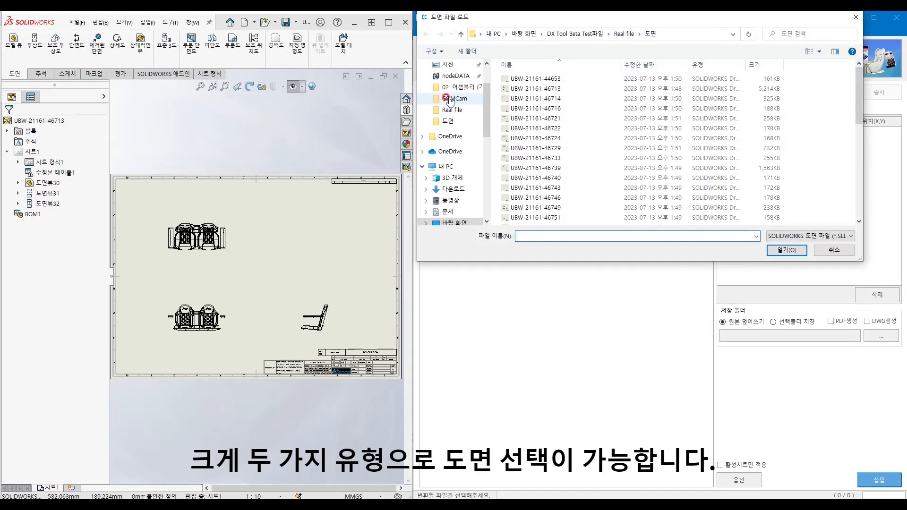
click(536, 89)
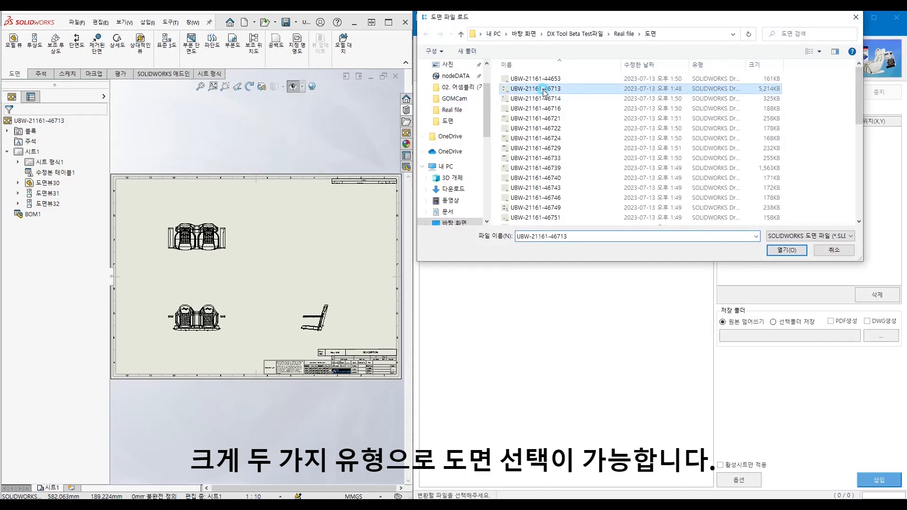
click(771, 255)
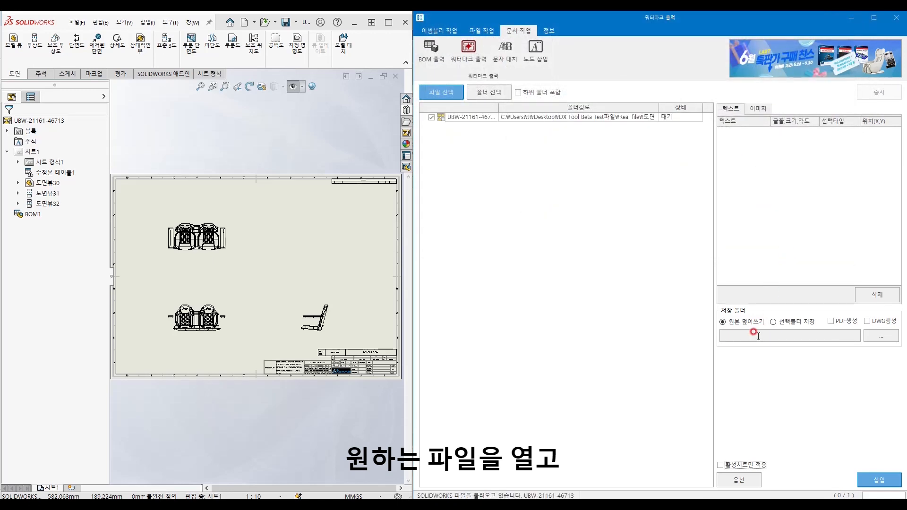
Step: Add a bold "TEST" text watermark in 맑은 고딕 at size 72 and angle 0, placed at the exact centre (정중앙)
click(731, 480)
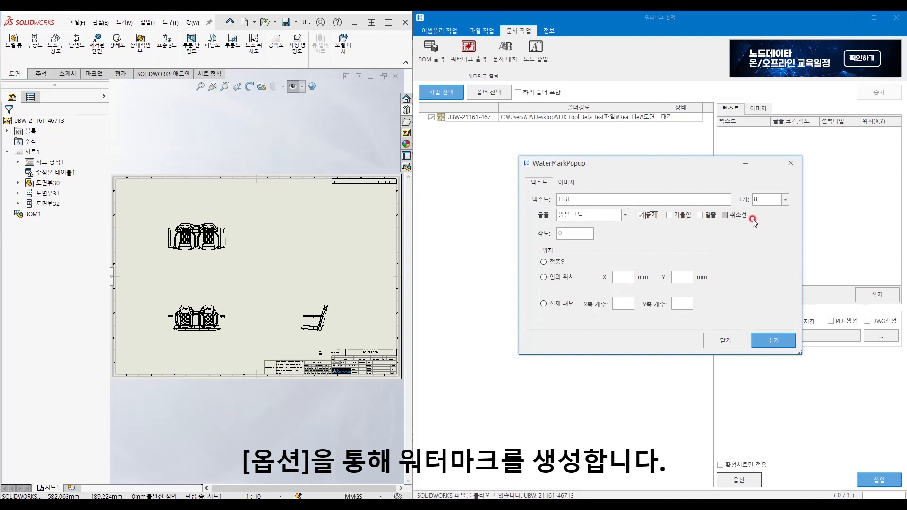
click(765, 201)
drag(784, 225, 787, 254)
click(772, 255)
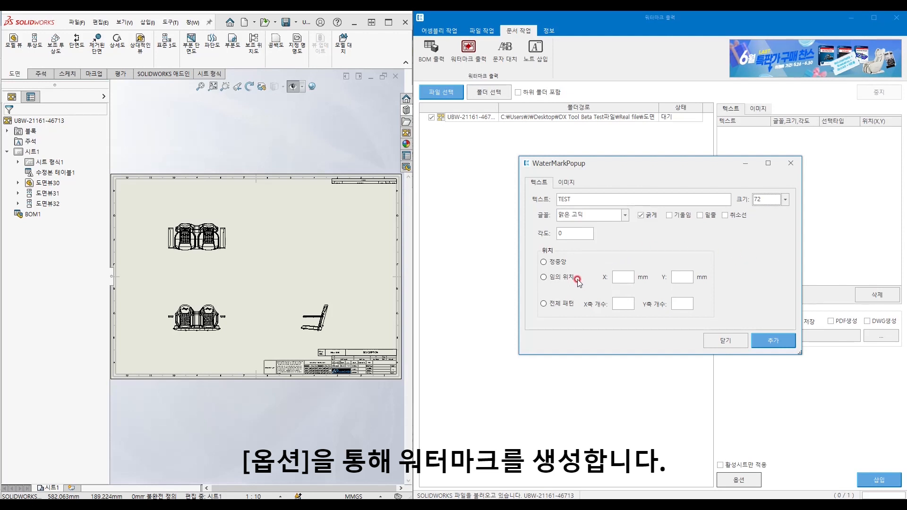
click(551, 262)
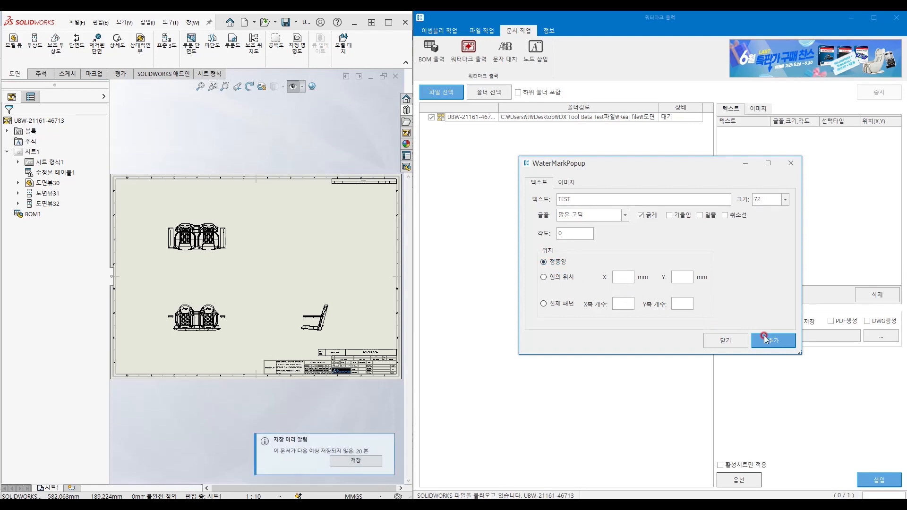
click(774, 340)
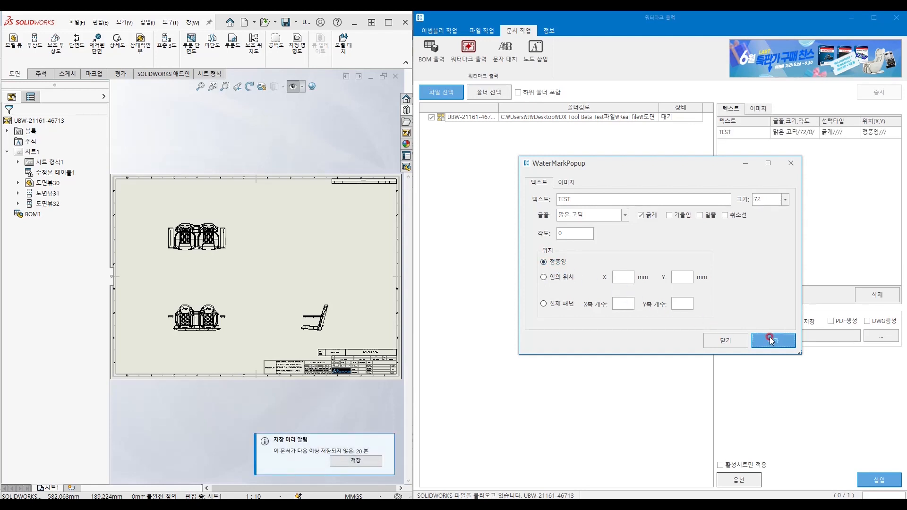
click(726, 340)
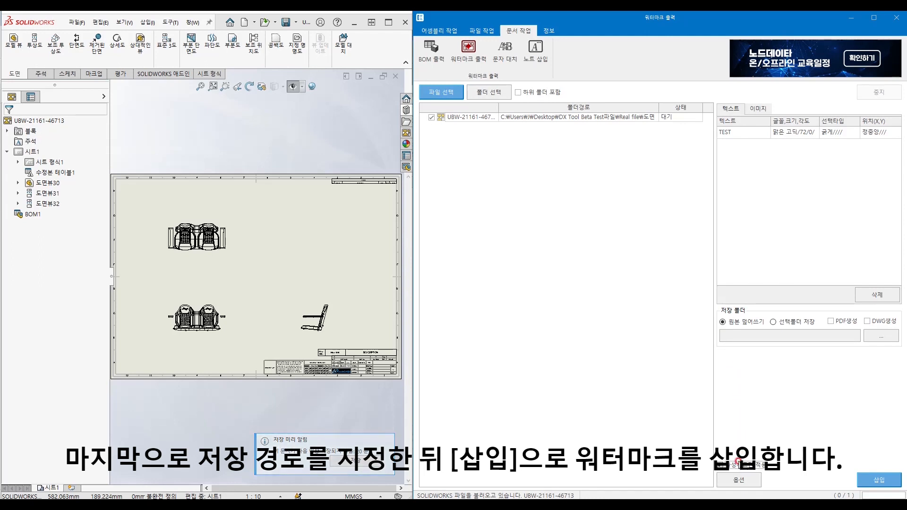
Step: Insert the watermark into the loaded drawing, overwriting the original file
click(879, 480)
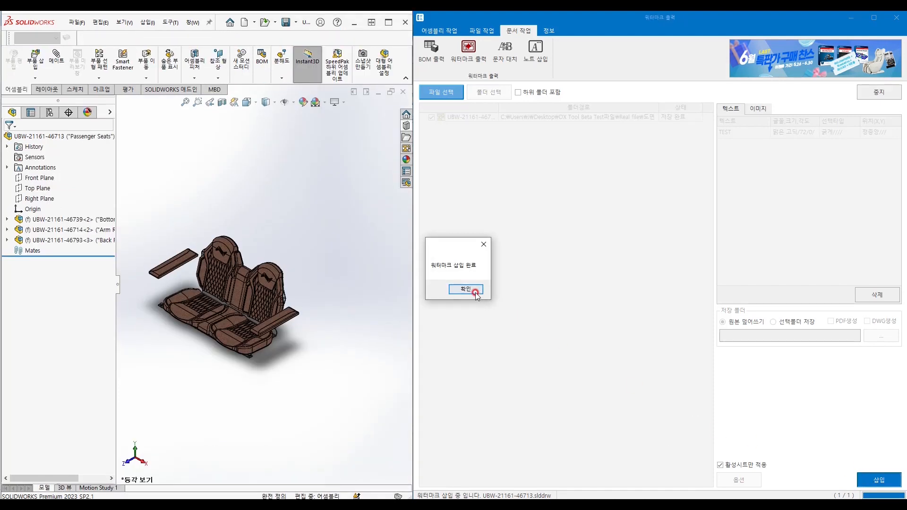
click(465, 289)
click(351, 358)
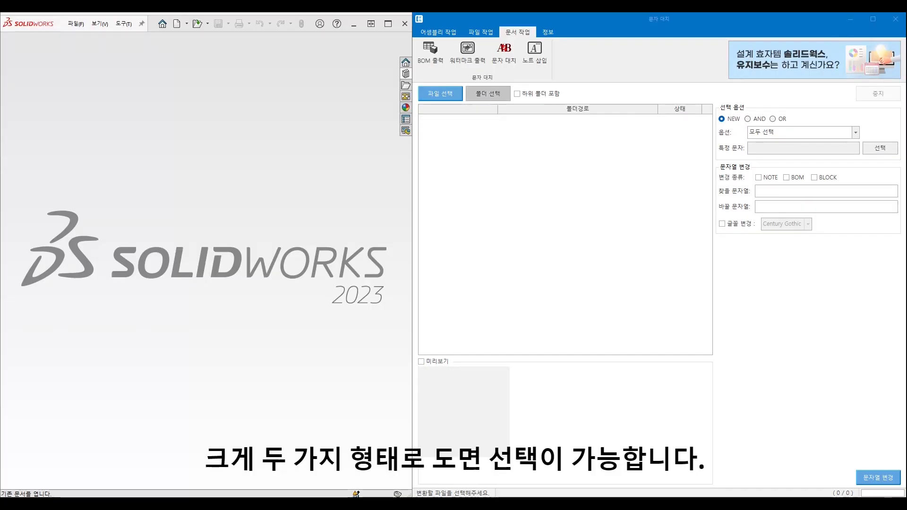
click(440, 93)
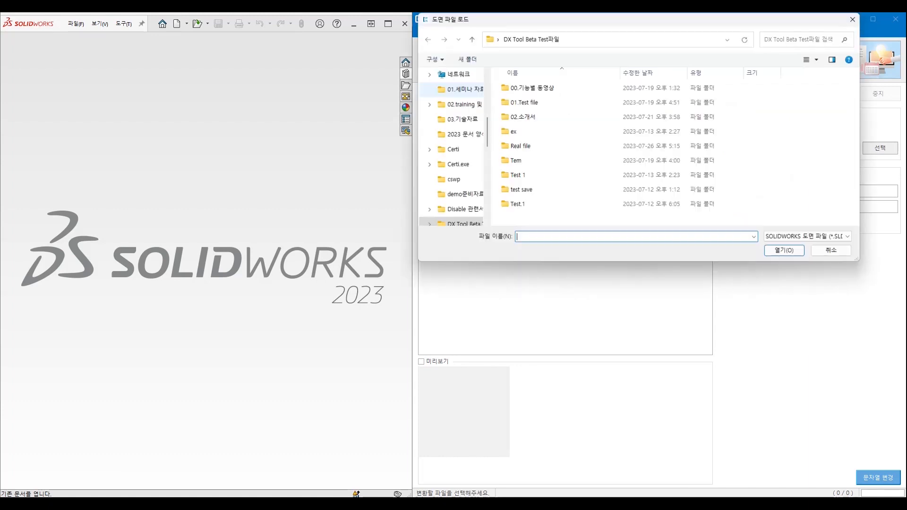
double_click(519, 146)
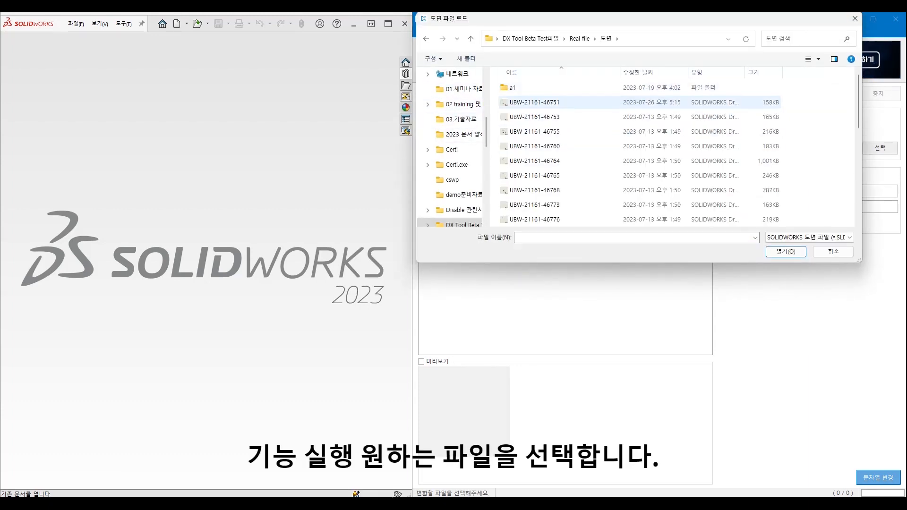
double_click(534, 103)
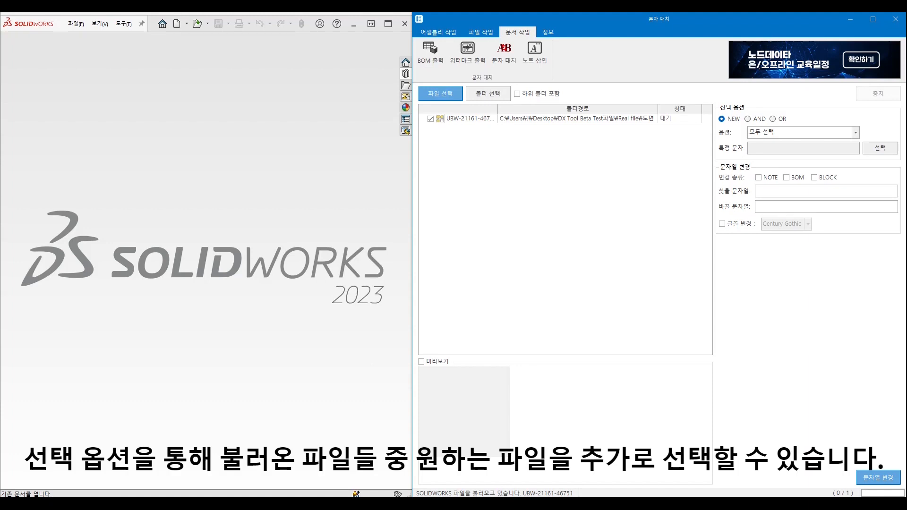
Step: Make the text replacement cover NOTE, BOM and BLOCK, and turn on the preview of the loaded drawing
click(856, 133)
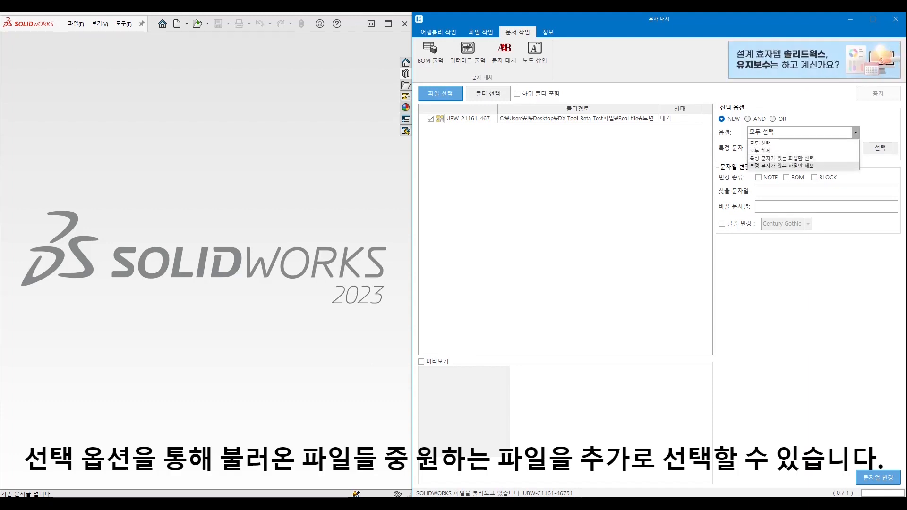
click(802, 251)
click(759, 178)
click(813, 178)
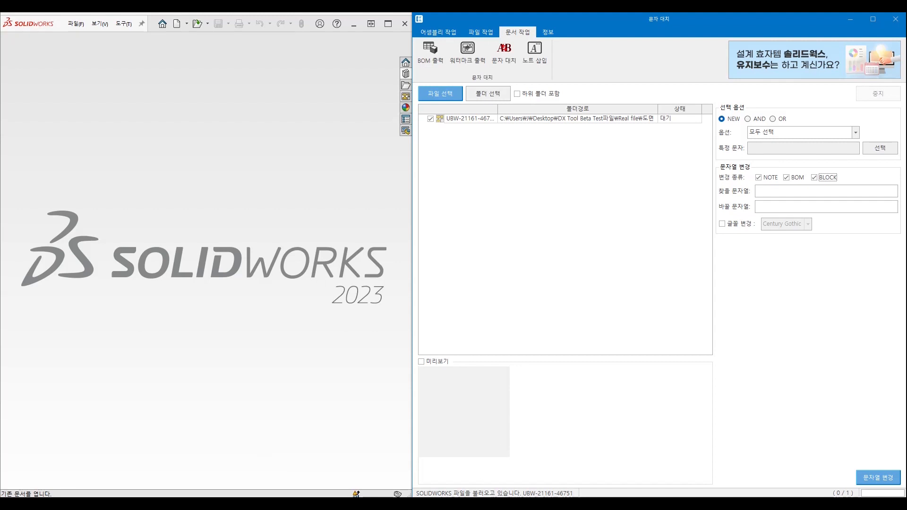
click(468, 119)
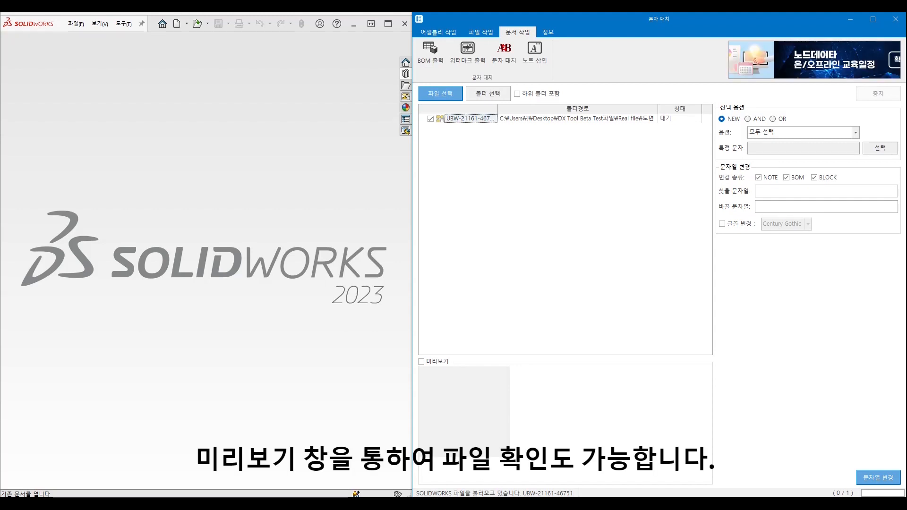
click(421, 361)
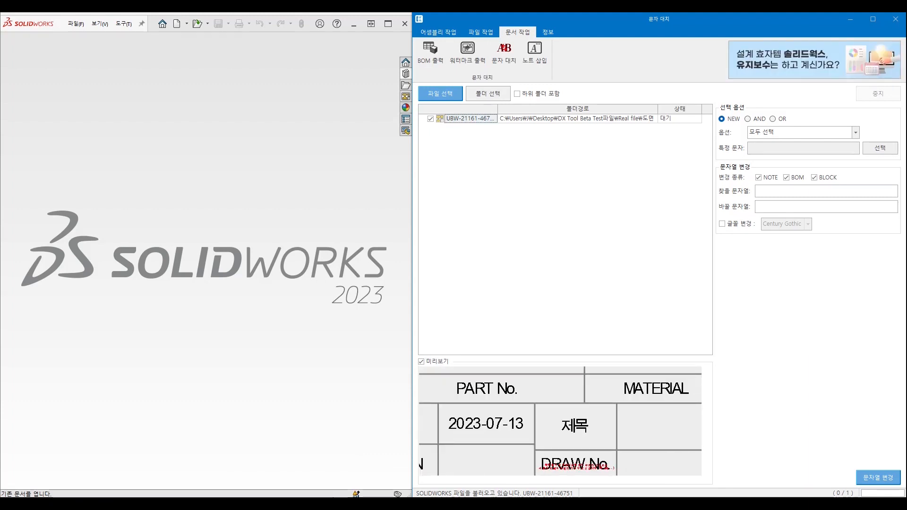
Step: Replace the string "제목" with "TITLE" in the loaded drawing and preview the drawing again
click(826, 191)
text(ㅈ)
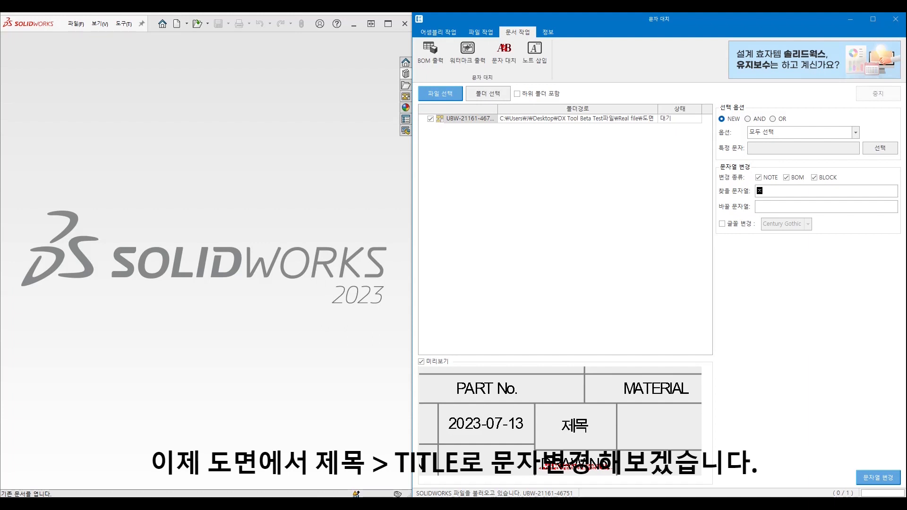
text(목)
key(Tab)
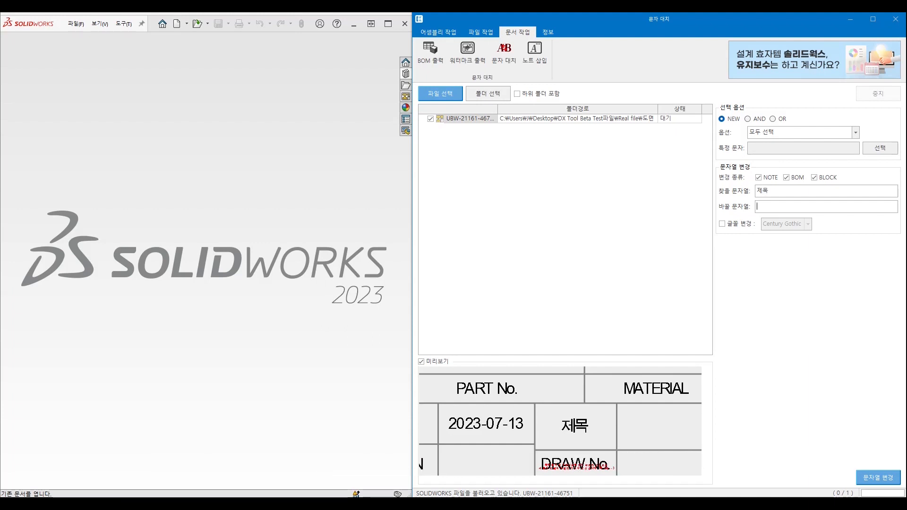
text(TITLE)
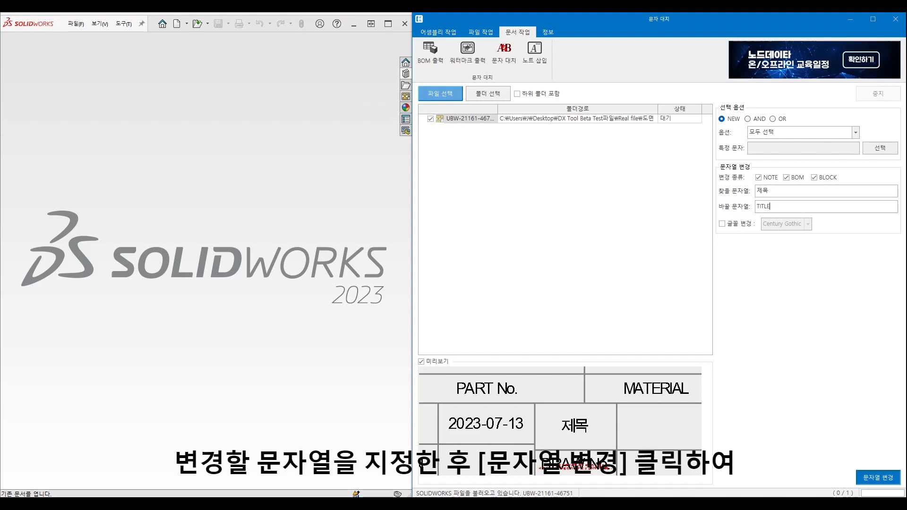
click(878, 477)
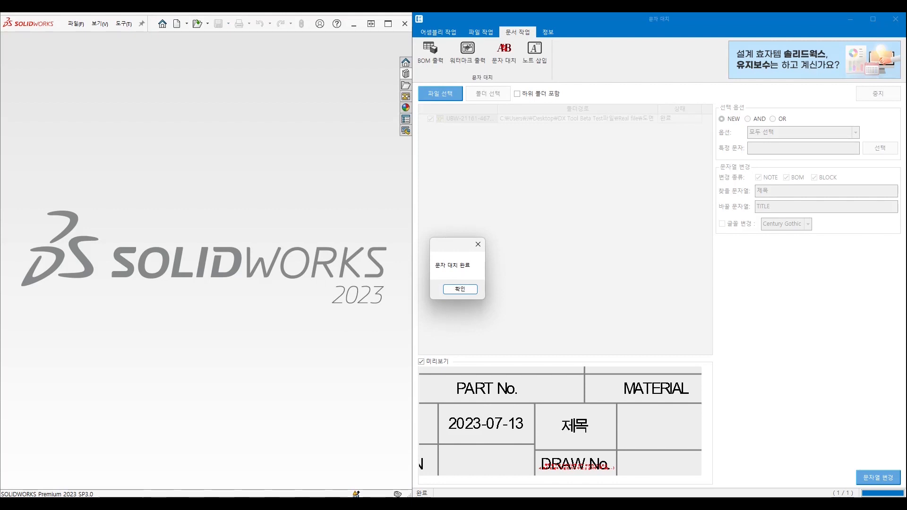
key(Return)
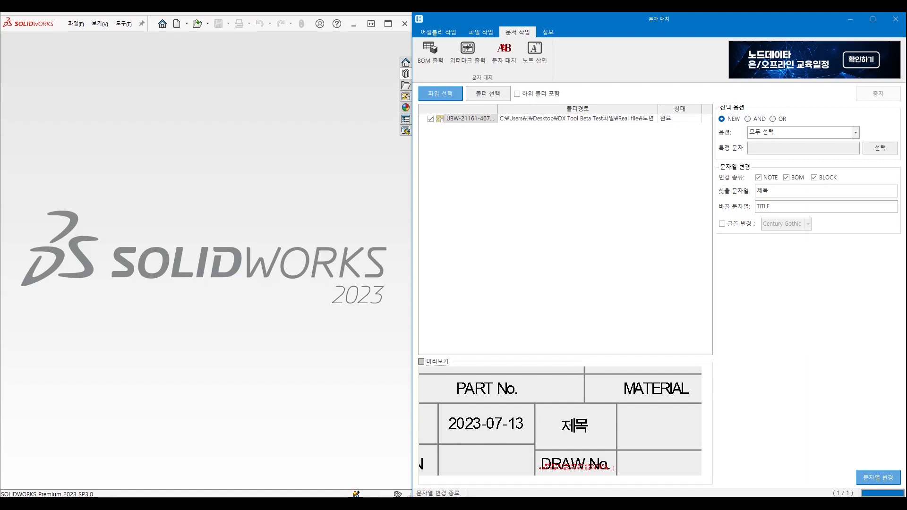
click(470, 118)
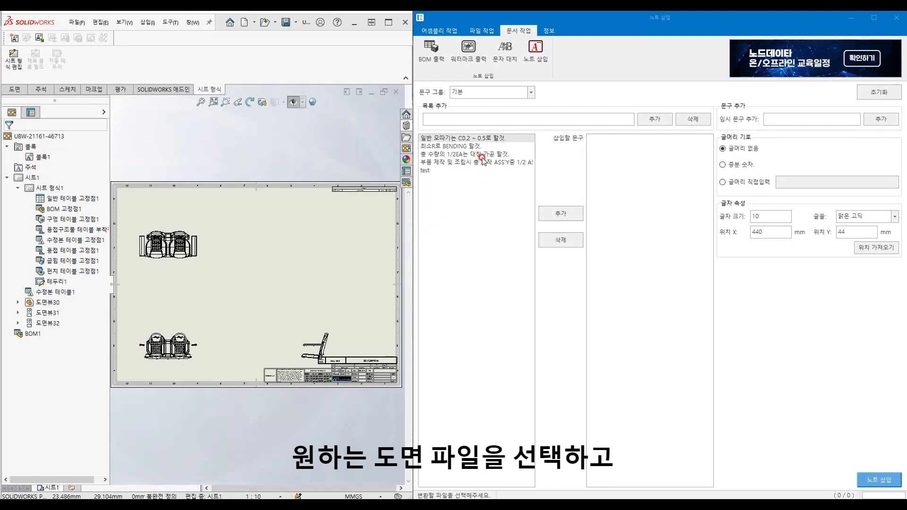
Step: Add the phrases "최소R로 BENDING 할것." and "총 수량의 1/2EA는 대칭 가공 할것." to the phrases for insertion
click(472, 146)
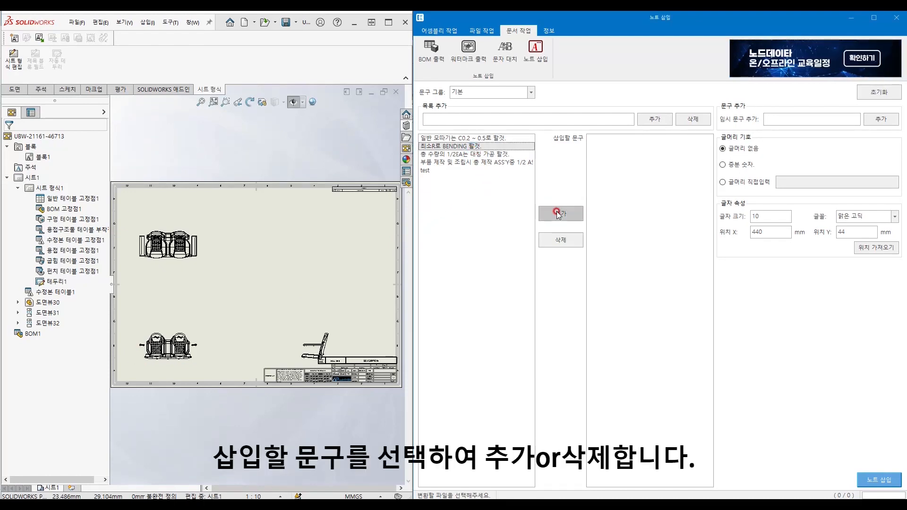
click(559, 214)
click(487, 155)
click(560, 214)
Step: Add the phrase starting "부품 제작 및 조립시" to the phrases for insertion and remove it again
click(504, 165)
click(560, 214)
click(630, 155)
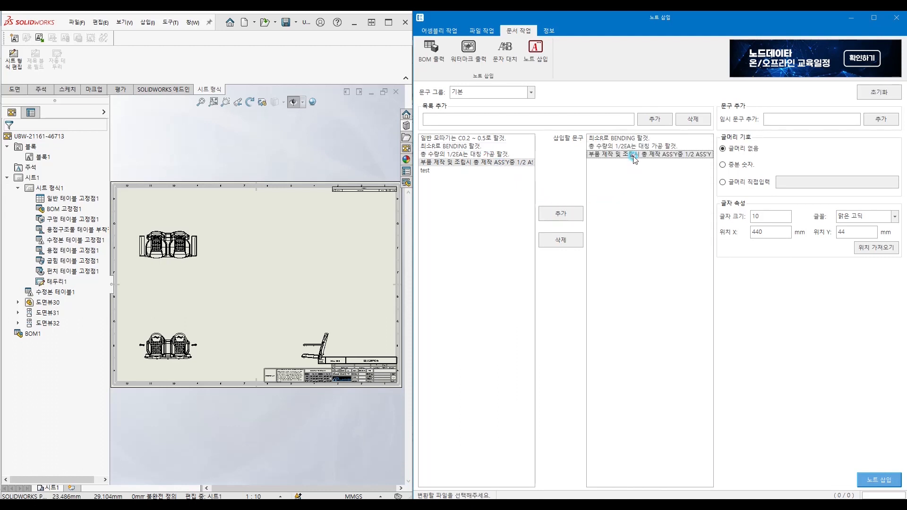
click(563, 240)
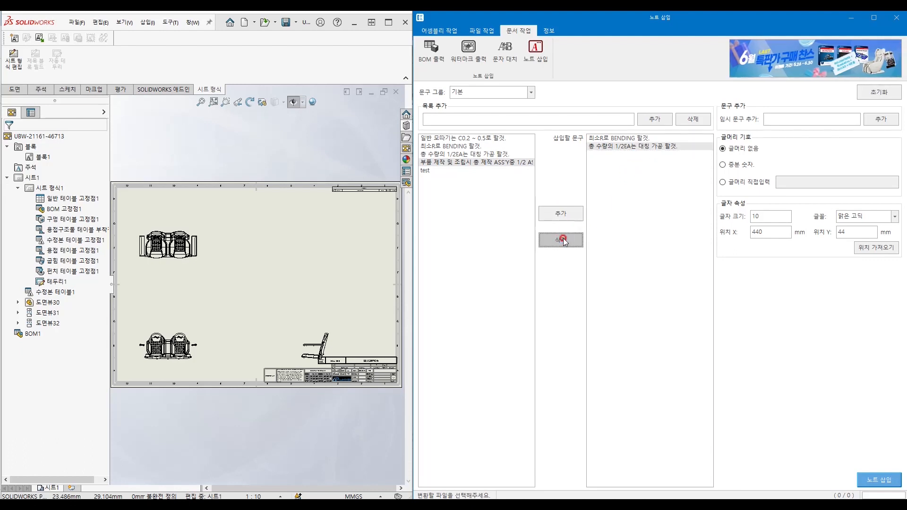
Step: Set the note's bullet style to incremental numbers (증분 숫자) and its text size to 70
click(723, 183)
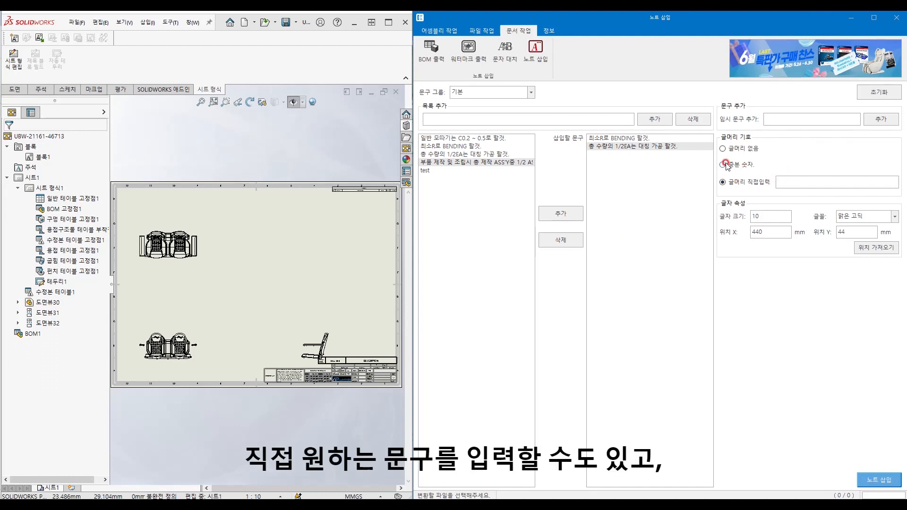
click(740, 165)
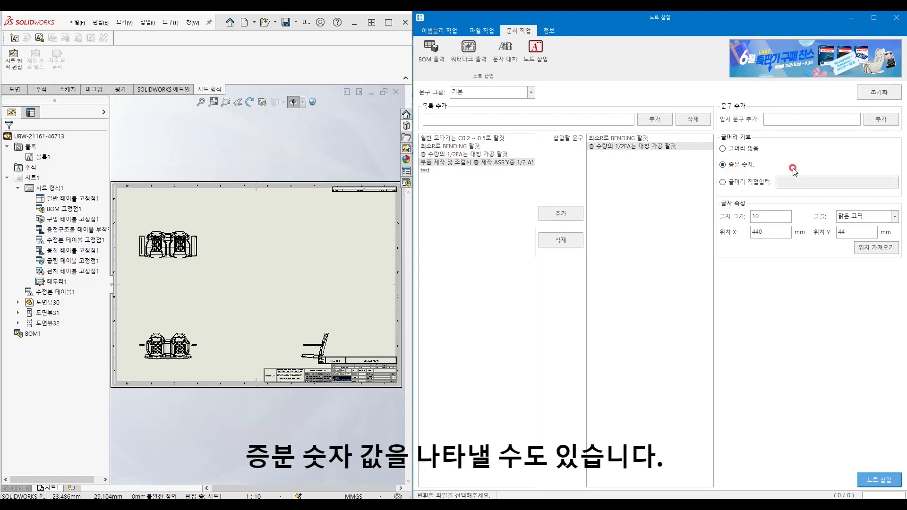
double_click(757, 221)
text(70)
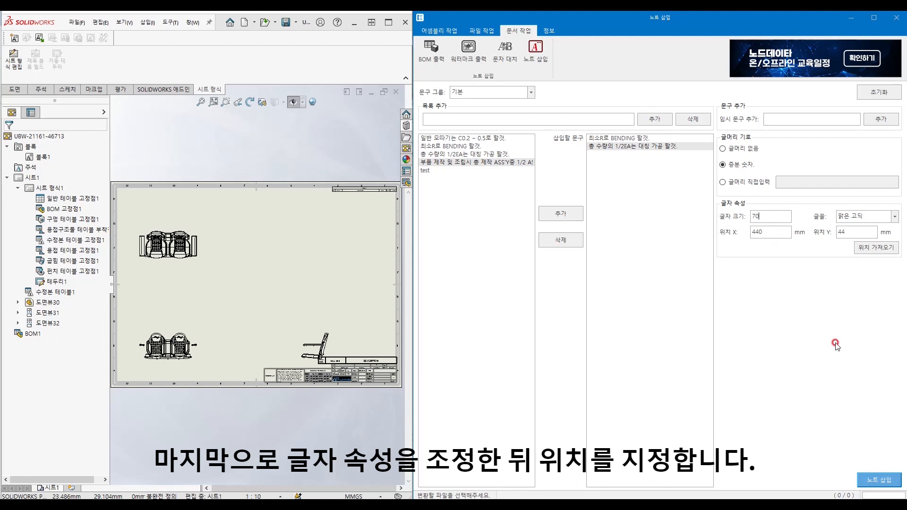
Step: Insert the note into the open drawing and move it to the middle of the sheet between the views
click(874, 480)
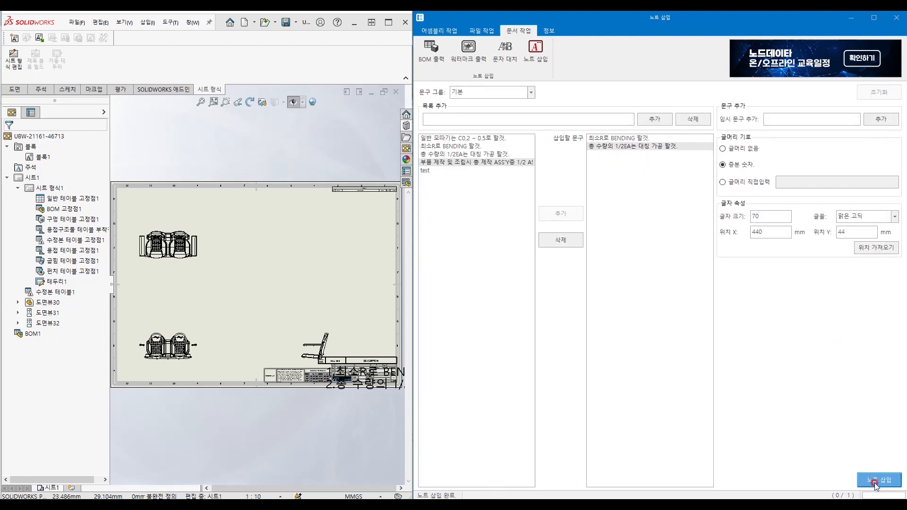
drag(365, 376, 205, 284)
click(250, 435)
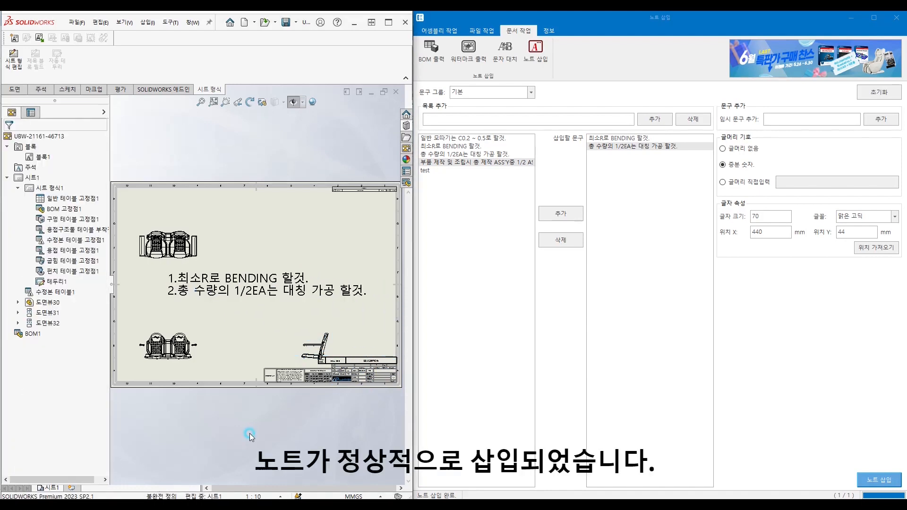